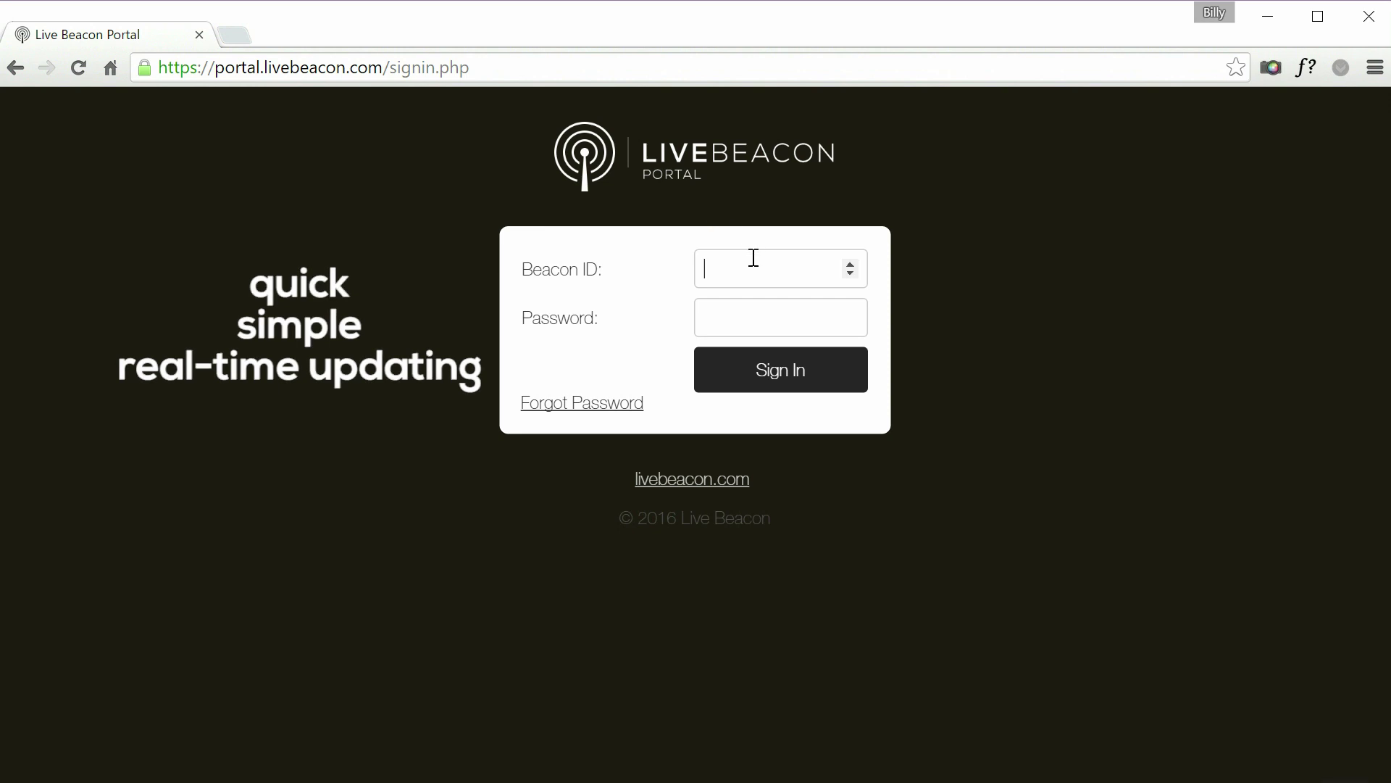
text(32)
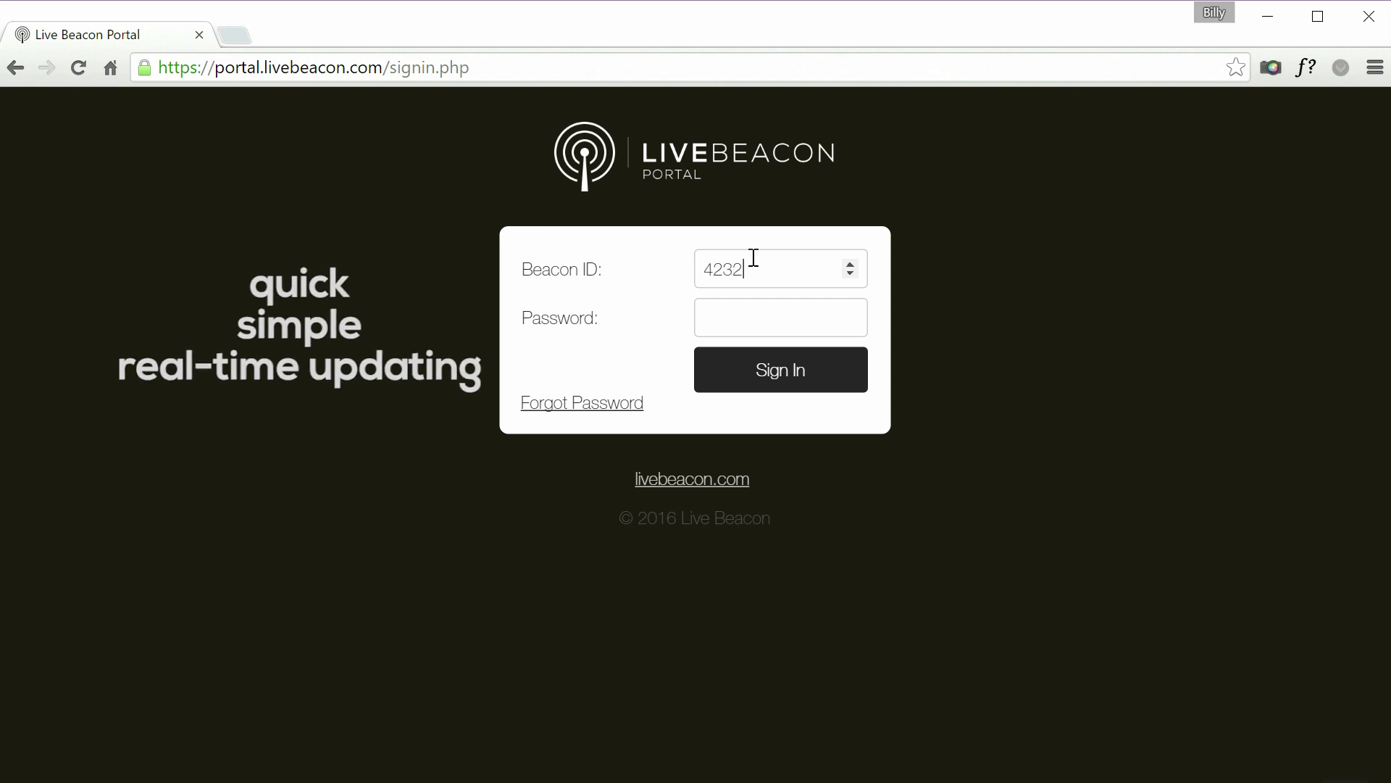
text(131172)
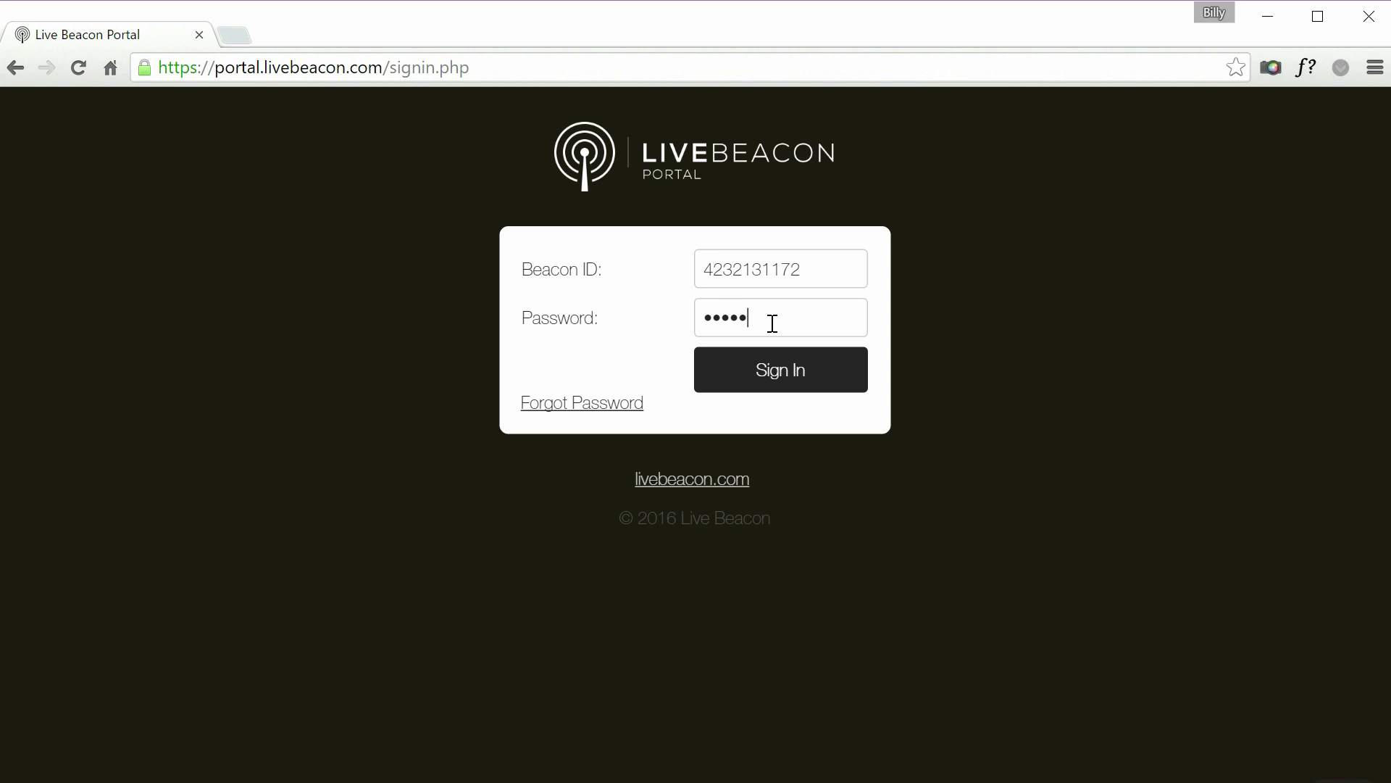
Step: Sign in to Live Beacon Portal with the beacon's ID and password
click(788, 367)
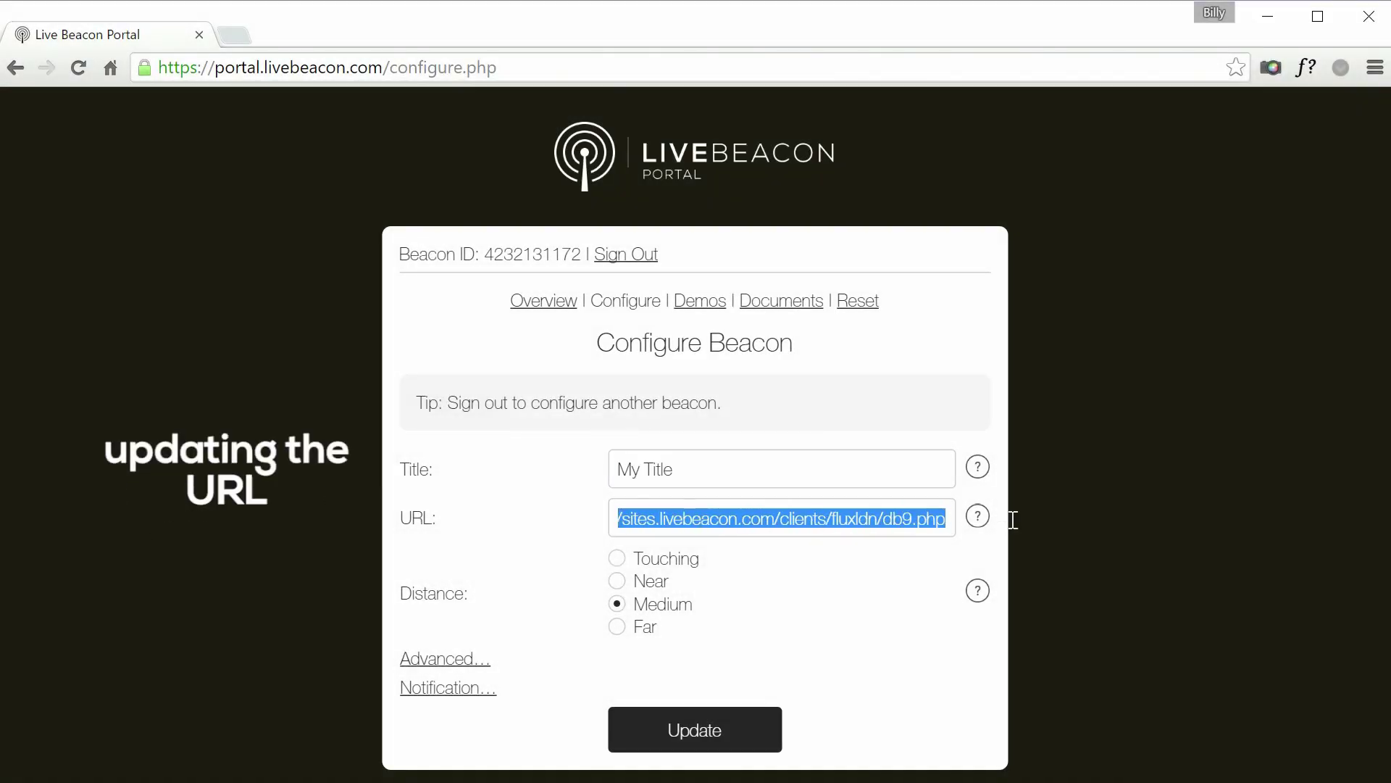
text(www.yourwebsite.com)
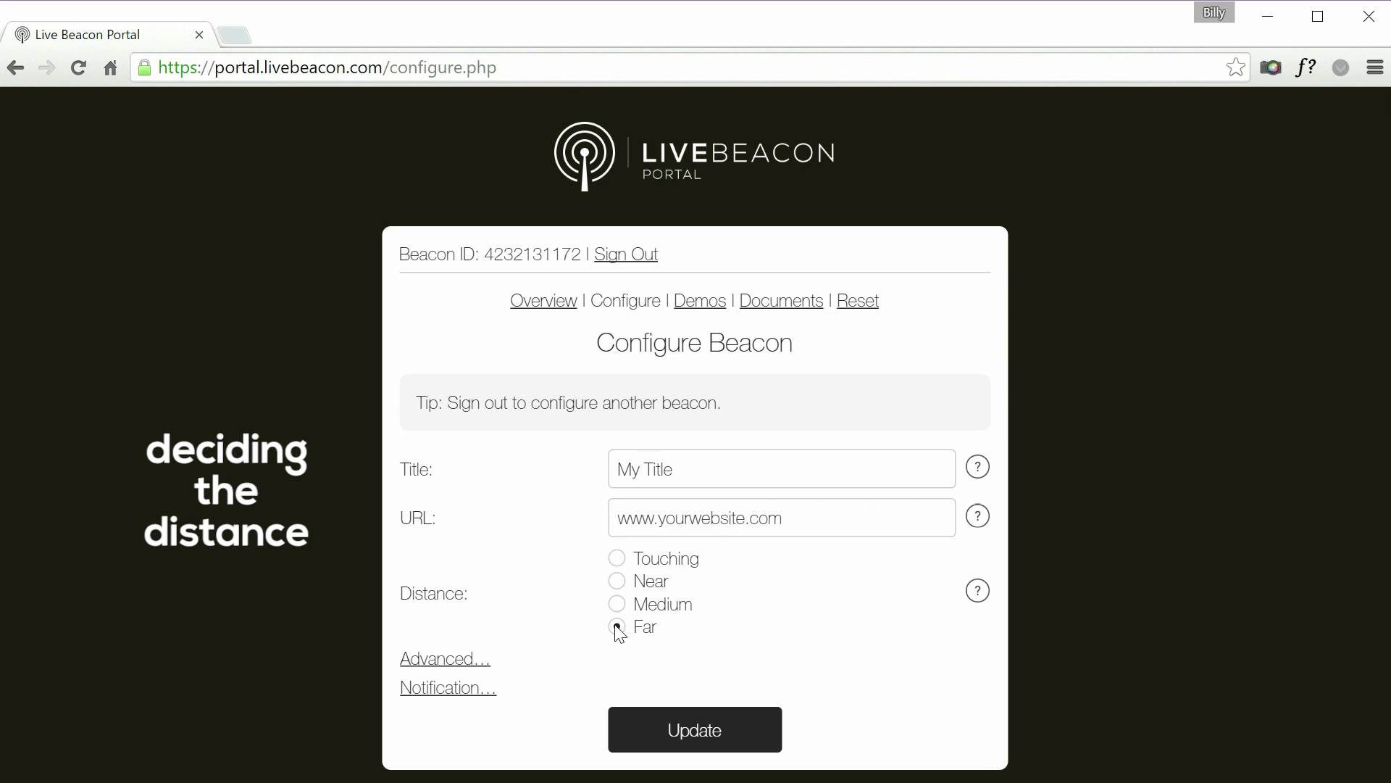
Step: Set the beacon's distance to Far and show its notification settings
click(617, 627)
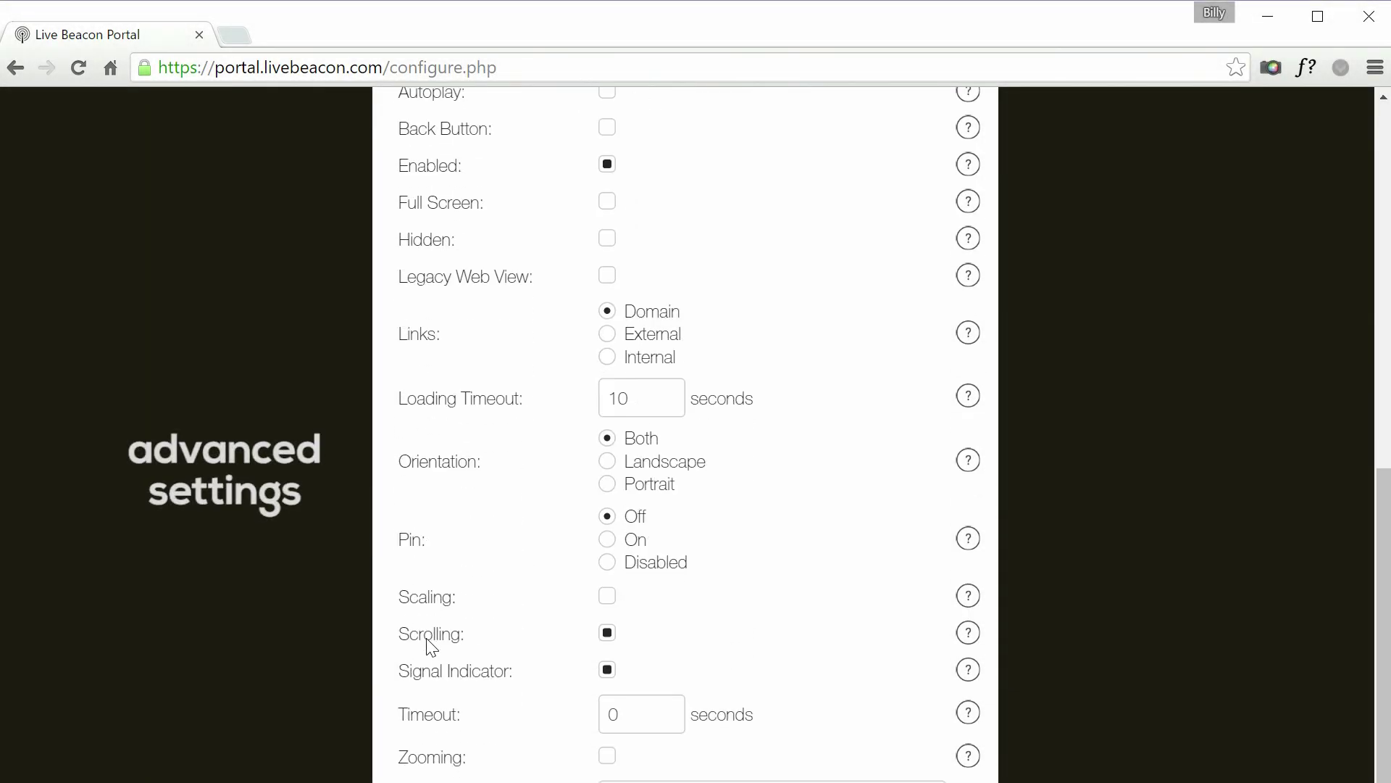
scroll(430, 647, up, 3)
scroll(430, 647, up, 4)
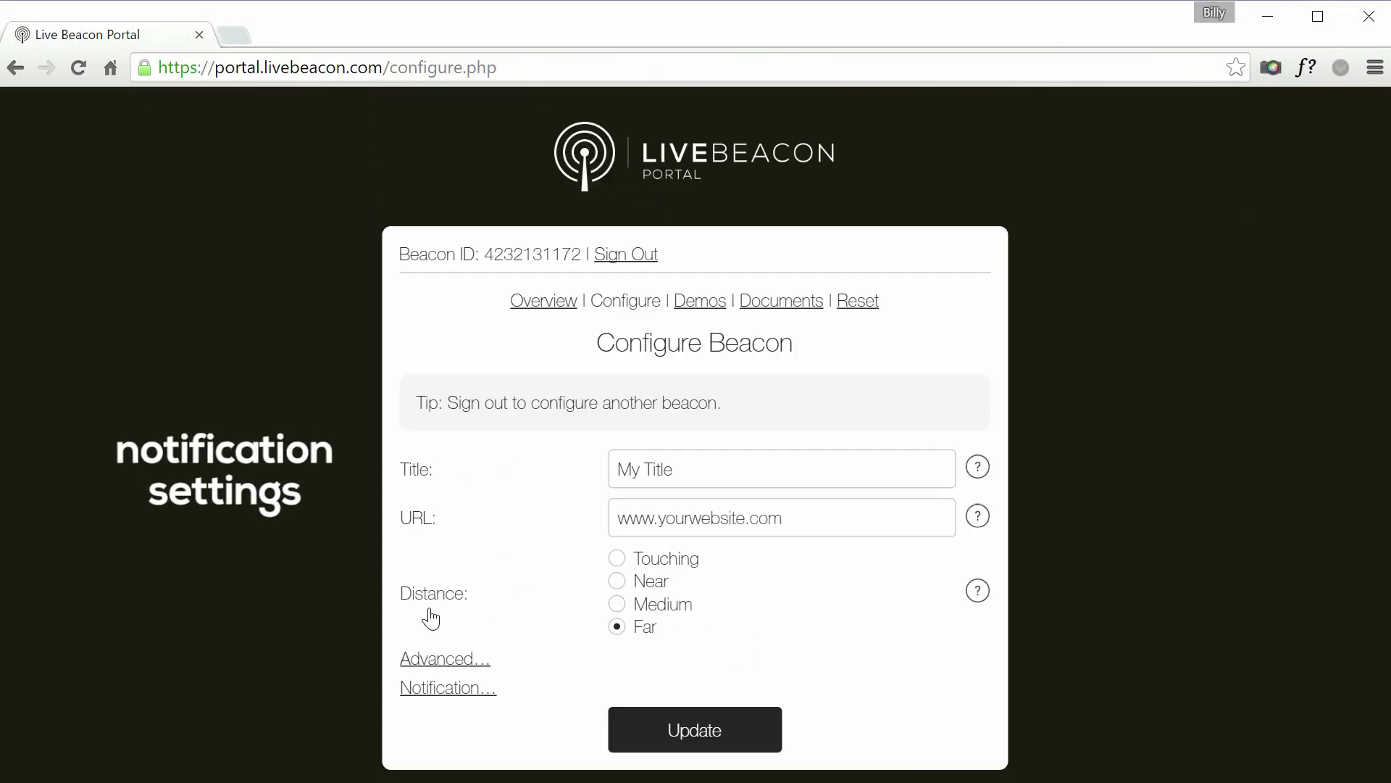
click(450, 688)
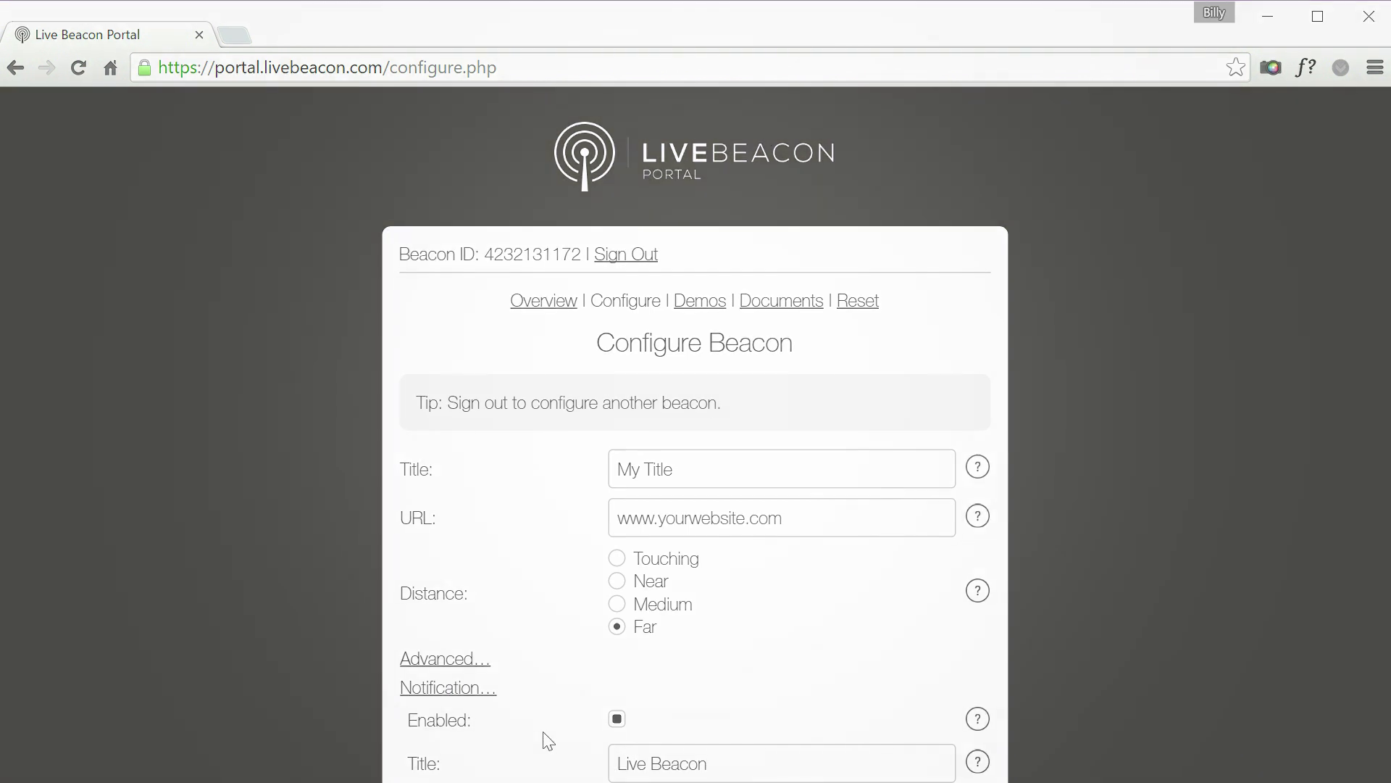